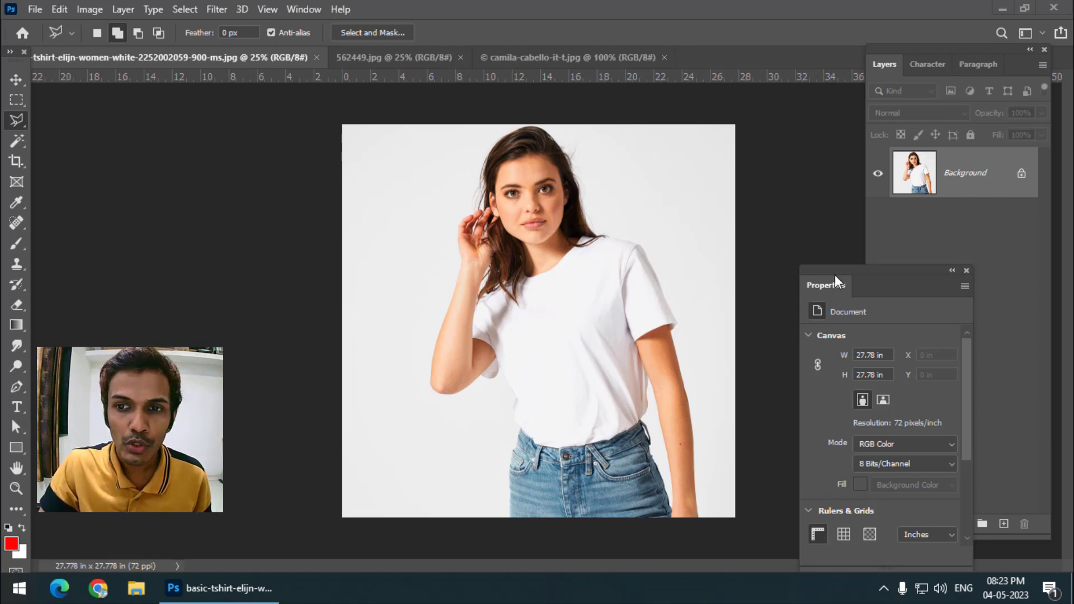
{"action": "left_click_drag", "start_coordinate": [835, 274], "coordinate": [811, 265]}
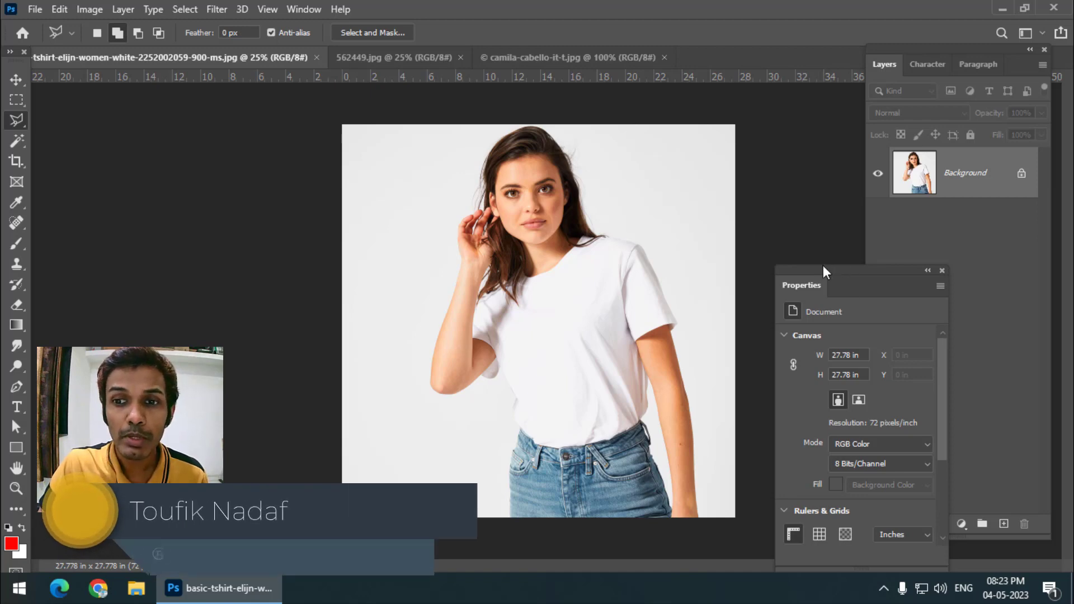
{"action": "left_click_drag", "start_coordinate": [823, 266], "coordinate": [816, 287]}
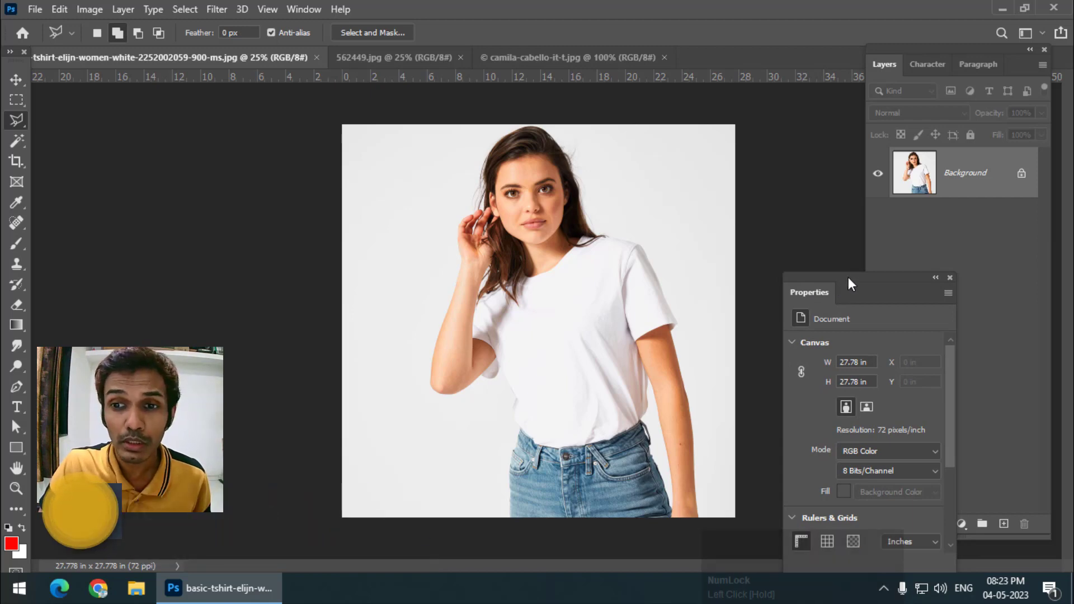
{"action": "left_click_drag", "start_coordinate": [849, 278], "coordinate": [845, 259]}
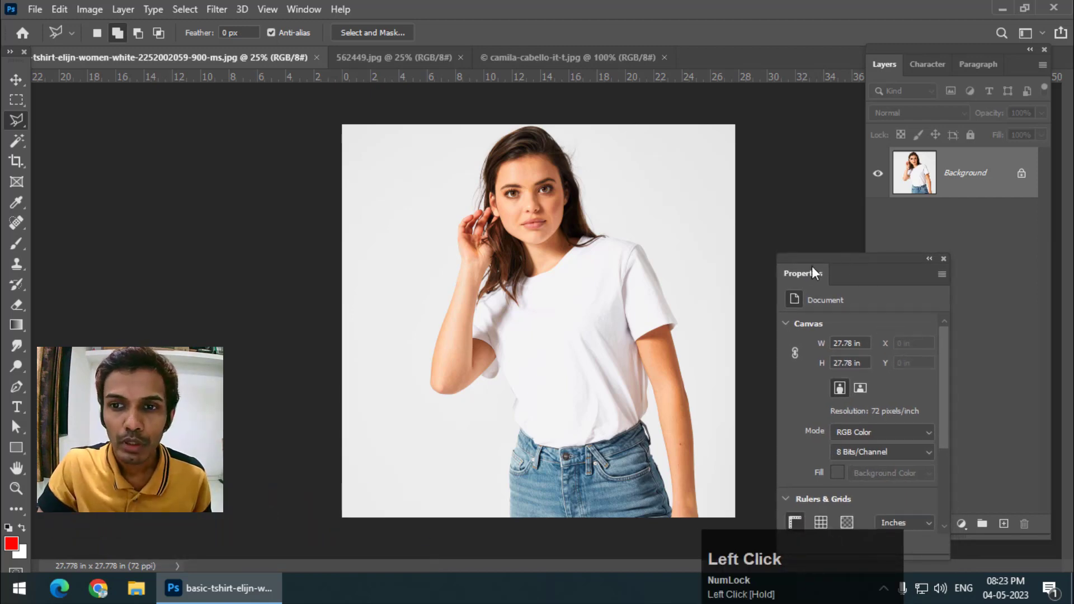
{"action": "left_click_drag", "start_coordinate": [944, 370], "coordinate": [946, 461]}
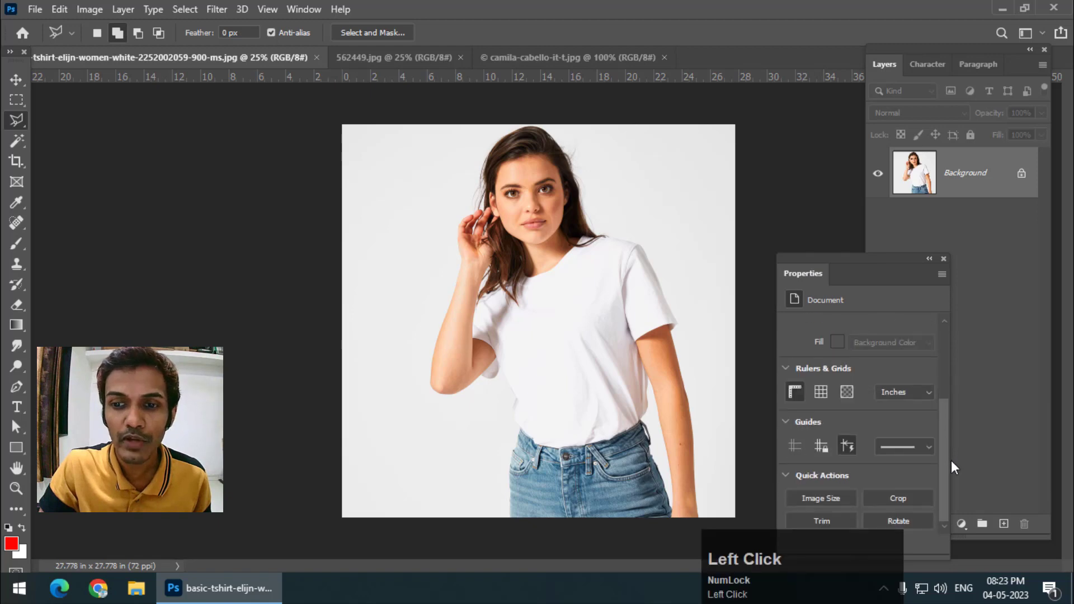
{"action": "left_click_drag", "start_coordinate": [833, 264], "coordinate": [860, 288]}
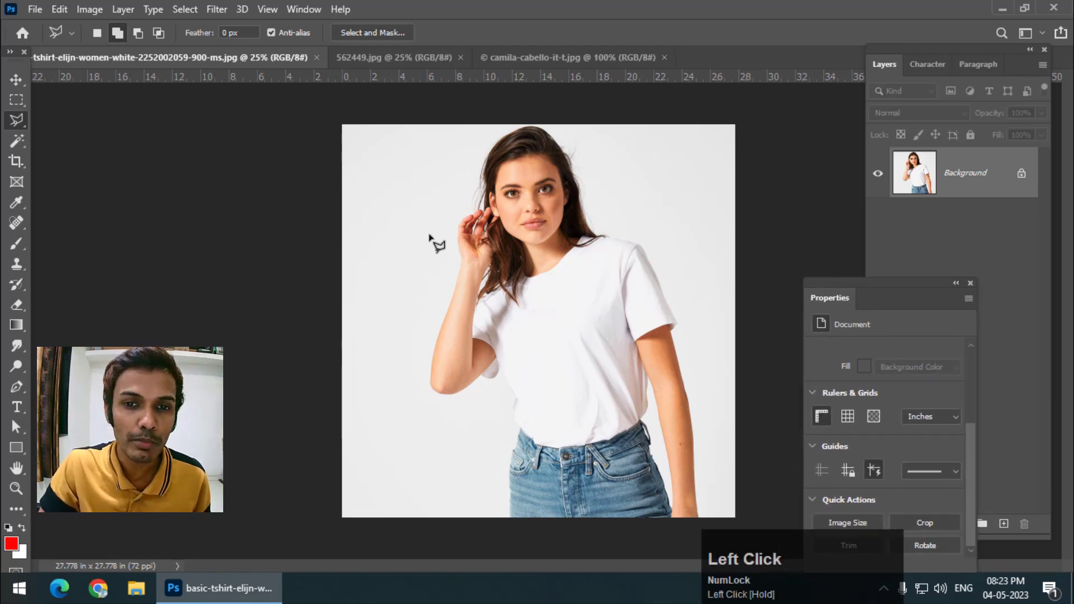
{"action": "left_click_drag", "start_coordinate": [814, 280], "coordinate": [800, 283]}
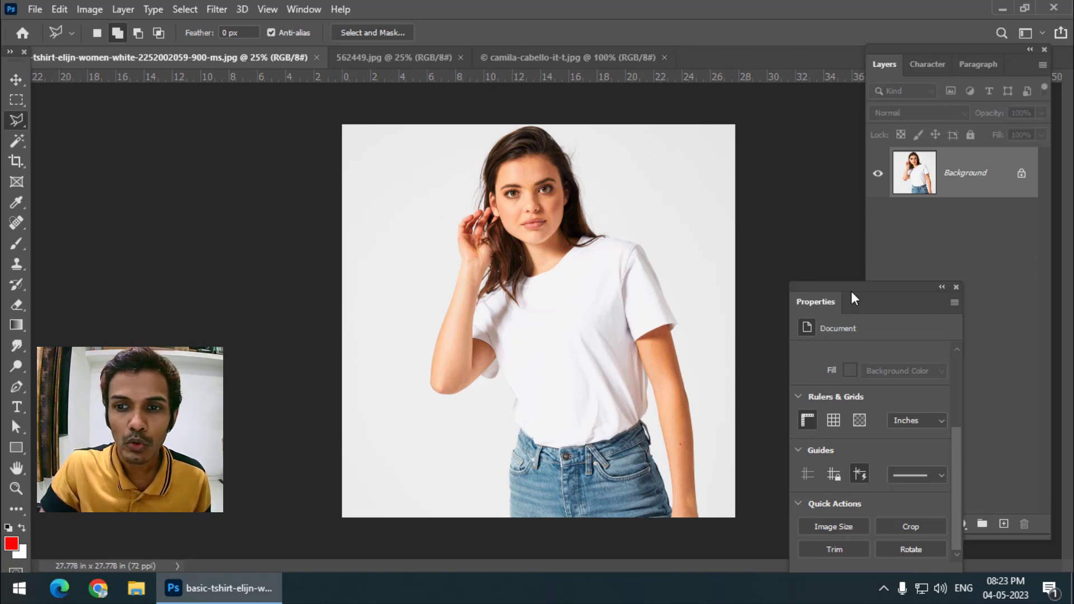
{"action": "left_click_drag", "start_coordinate": [852, 299], "coordinate": [814, 253]}
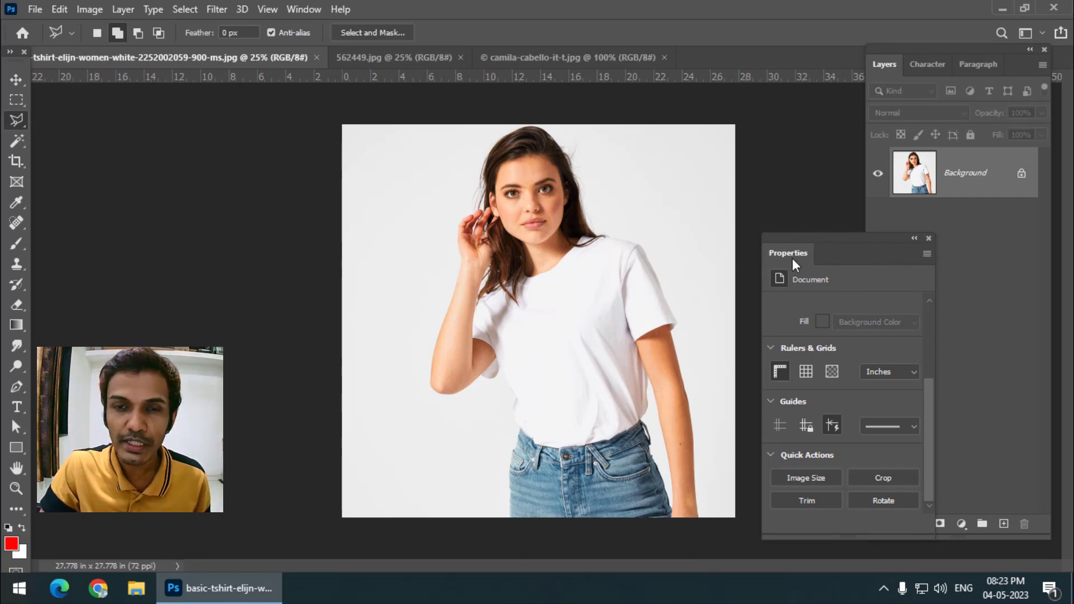
Close the Properties panel and display it again beside the layers
{"action": "left_click", "coordinate": [928, 239]}
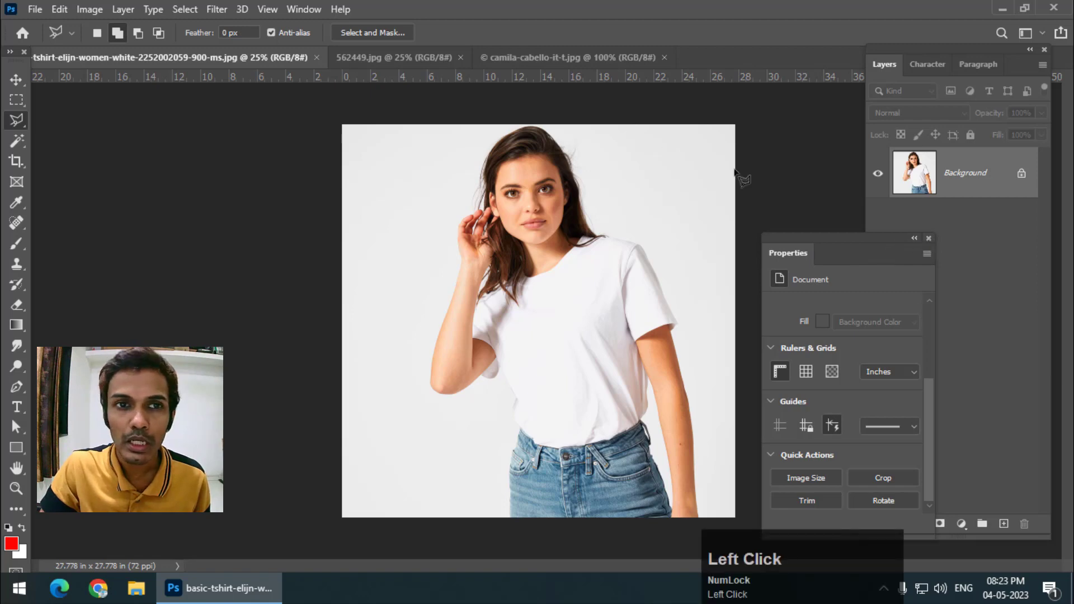
{"action": "left_click", "coordinate": [302, 11]}
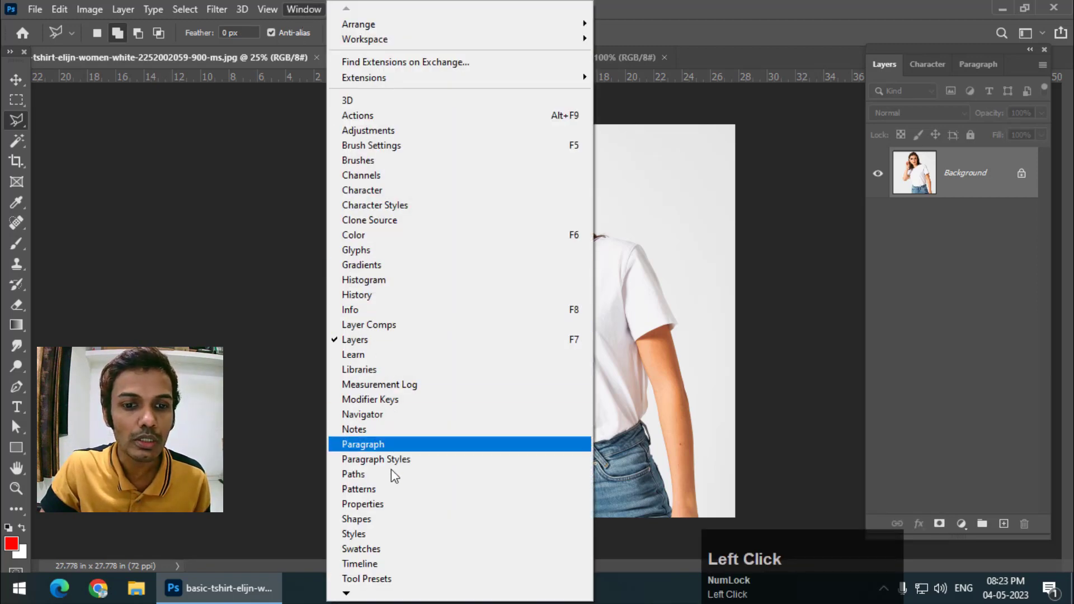
{"action": "left_click", "coordinate": [400, 506]}
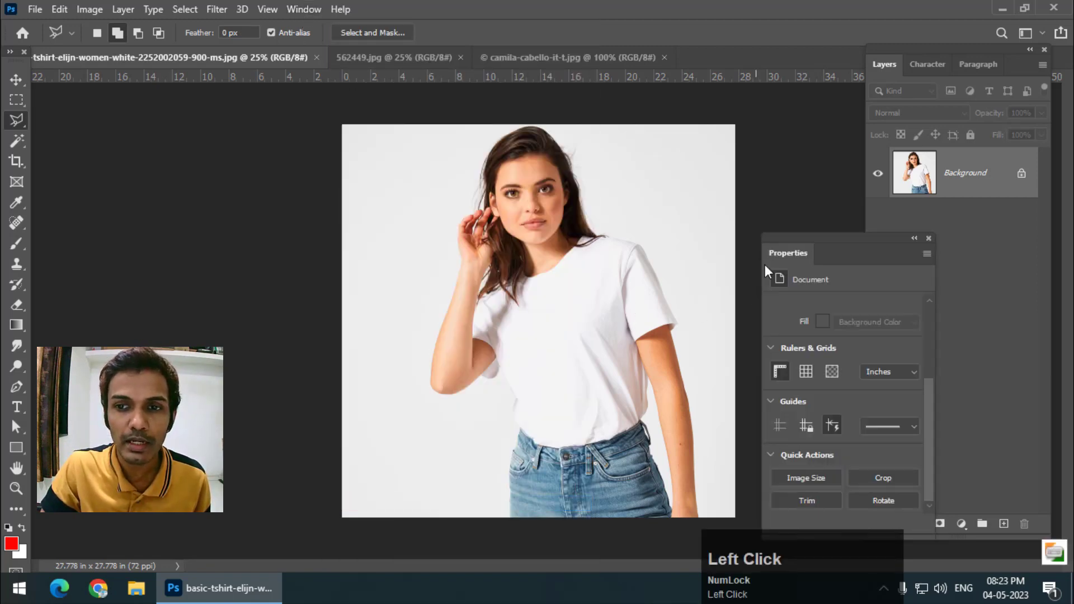
{"action": "mouse_move", "coordinate": [779, 240]}
{"action": "left_mouse_down"}
{"action": "mouse_move", "coordinate": [823, 257]}
{"action": "mouse_move", "coordinate": [800, 243]}
{"action": "left_mouse_up"}
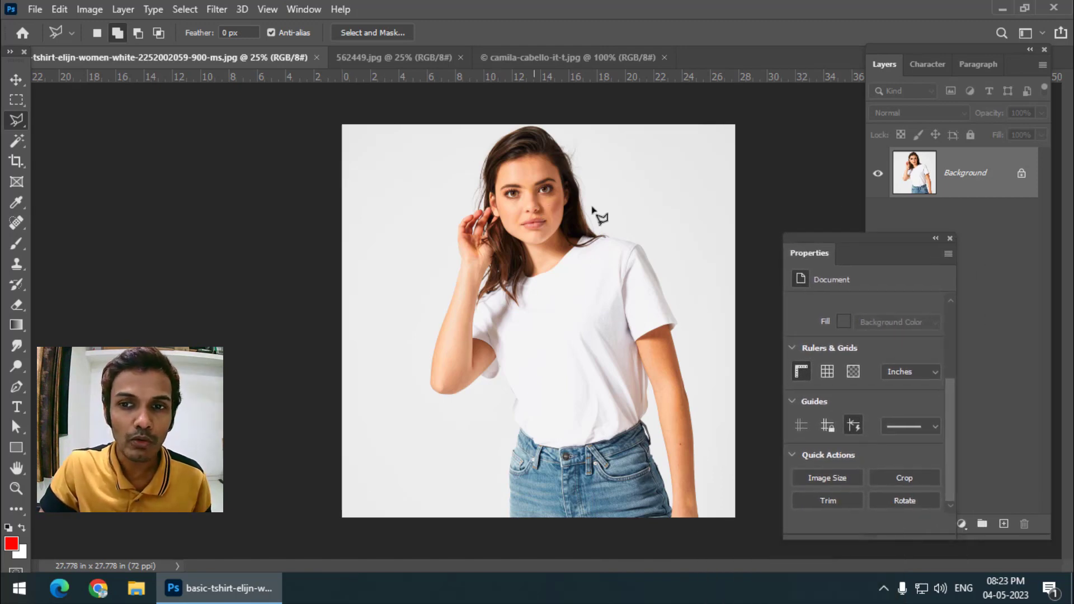
{"action": "left_click_drag", "start_coordinate": [830, 237], "coordinate": [815, 257]}
{"action": "left_click_drag", "start_coordinate": [980, 193], "coordinate": [982, 197]}
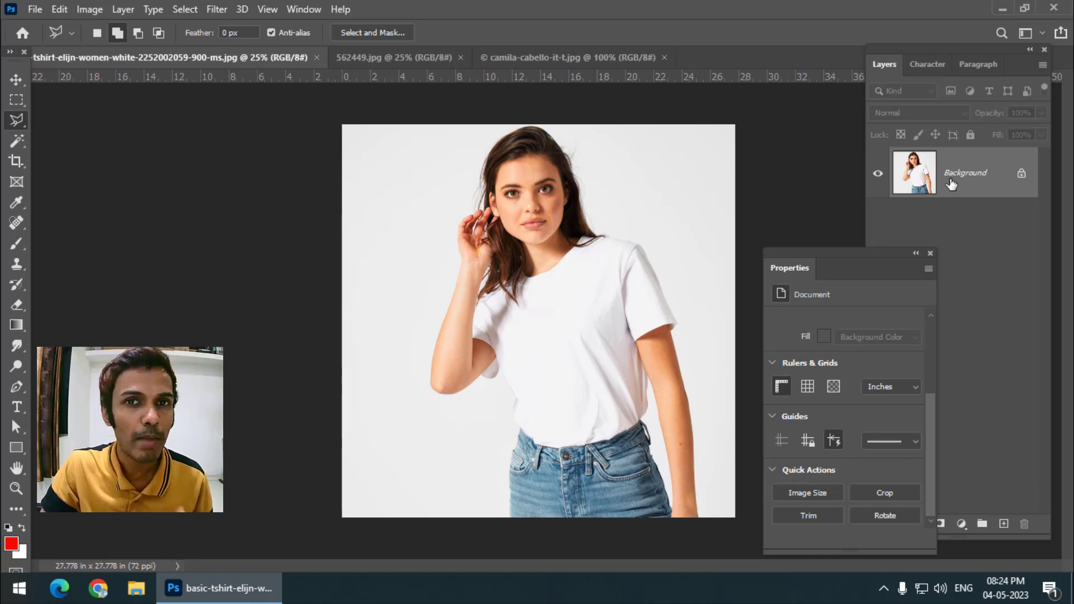
{"action": "left_click_drag", "start_coordinate": [857, 252], "coordinate": [854, 230]}
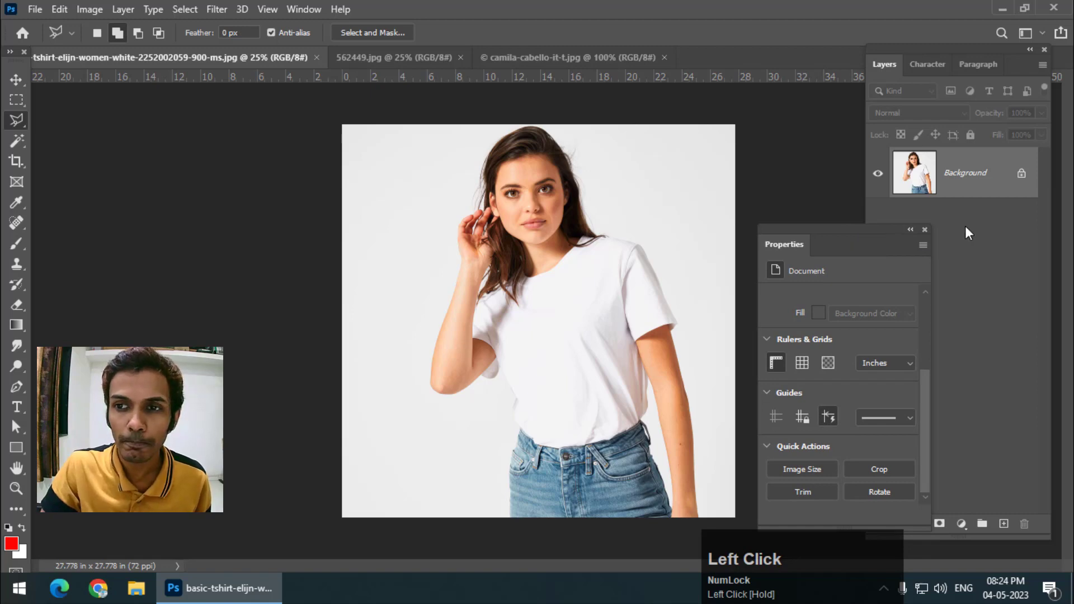
Unlock the Background layer of the white T-shirt photo and remove the image background with the Remove Background quick action
{"action": "left_click", "coordinate": [1022, 178]}
{"action": "left_click", "coordinate": [807, 232]}
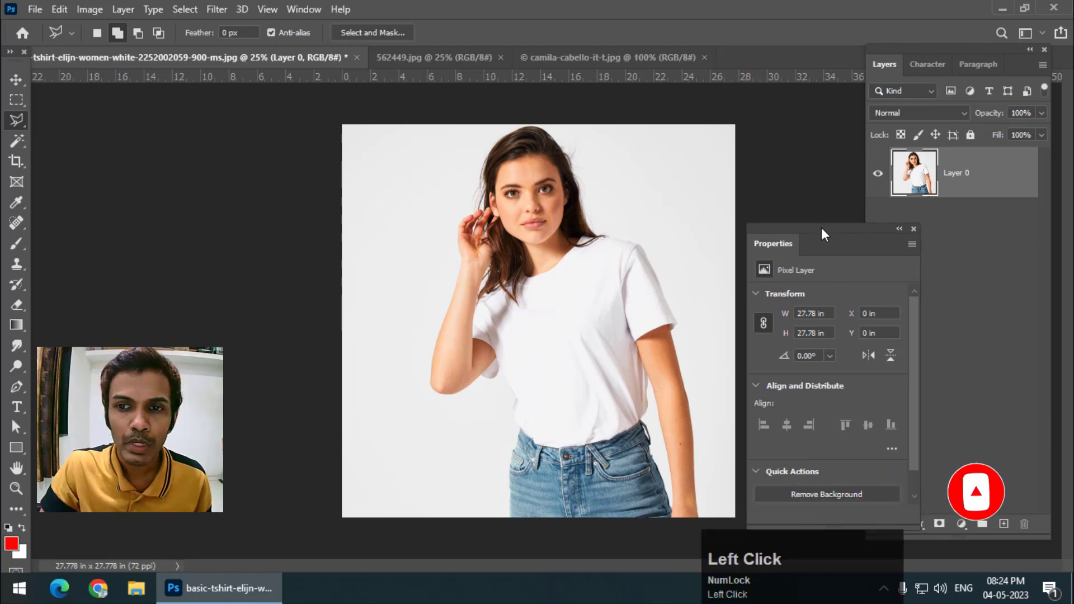
{"action": "left_click_drag", "start_coordinate": [821, 227], "coordinate": [869, 217]}
{"action": "left_click_drag", "start_coordinate": [713, 65], "coordinate": [793, 254]}
{"action": "left_click_drag", "start_coordinate": [760, 54], "coordinate": [928, 53]}
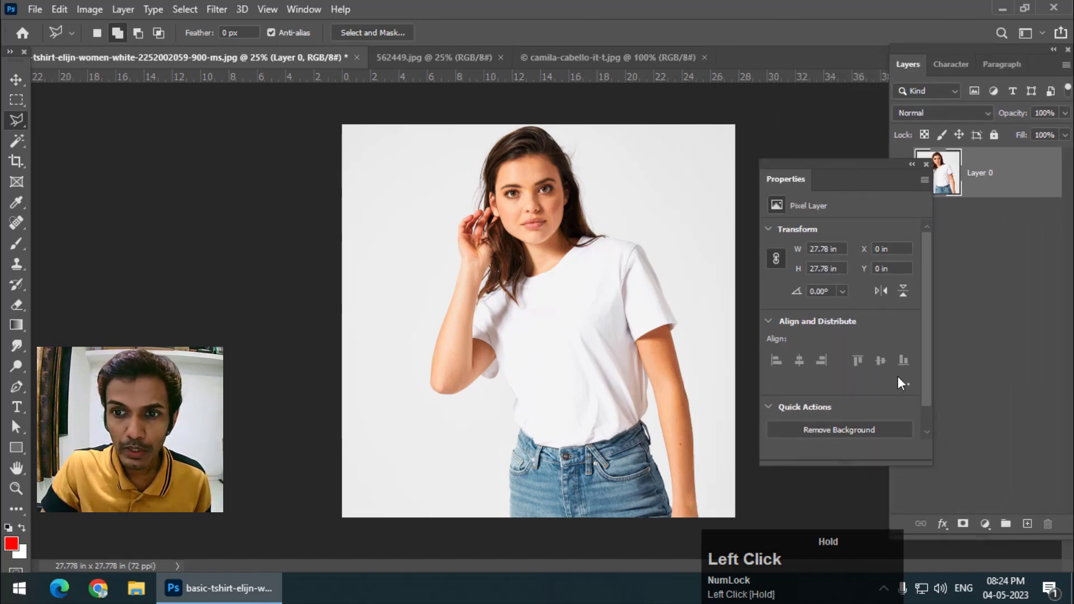
{"action": "scroll", "coordinate": [878, 401], "scroll_direction": "down", "scroll_amount": 2}
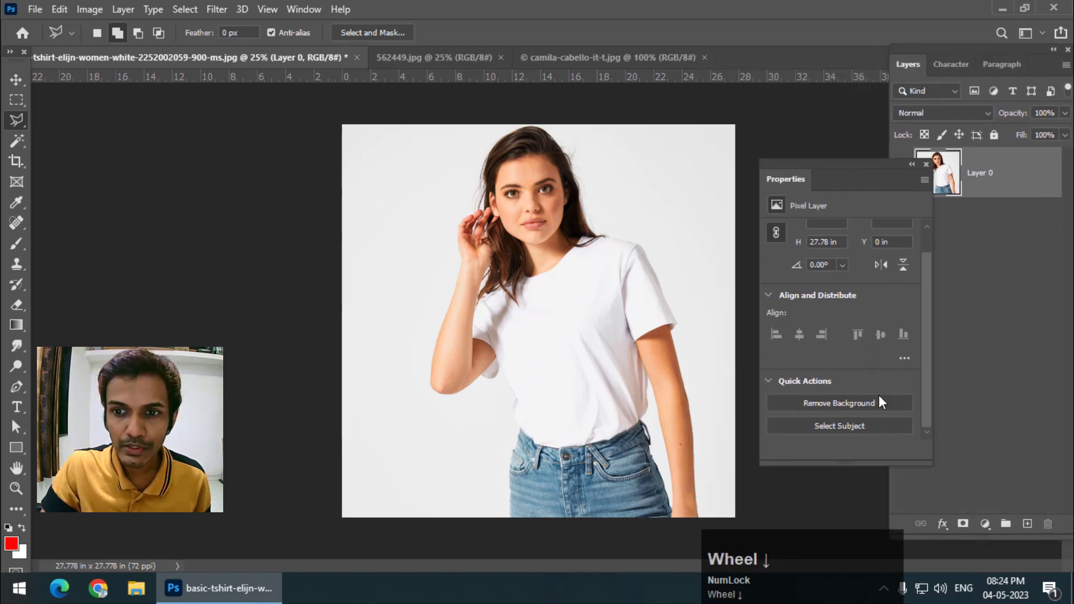
{"action": "left_click", "coordinate": [837, 404]}
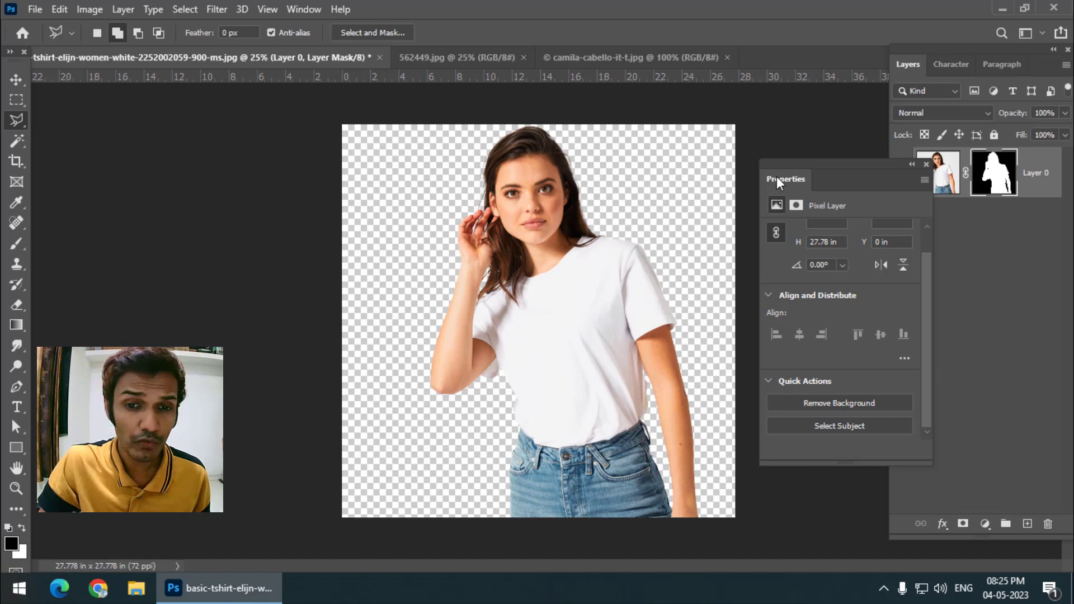
Move the cut-out woman leftward and slightly down on the canvas, to a Y position of about 0.72 in
{"action": "left_click_drag", "start_coordinate": [794, 169], "coordinate": [825, 222]}
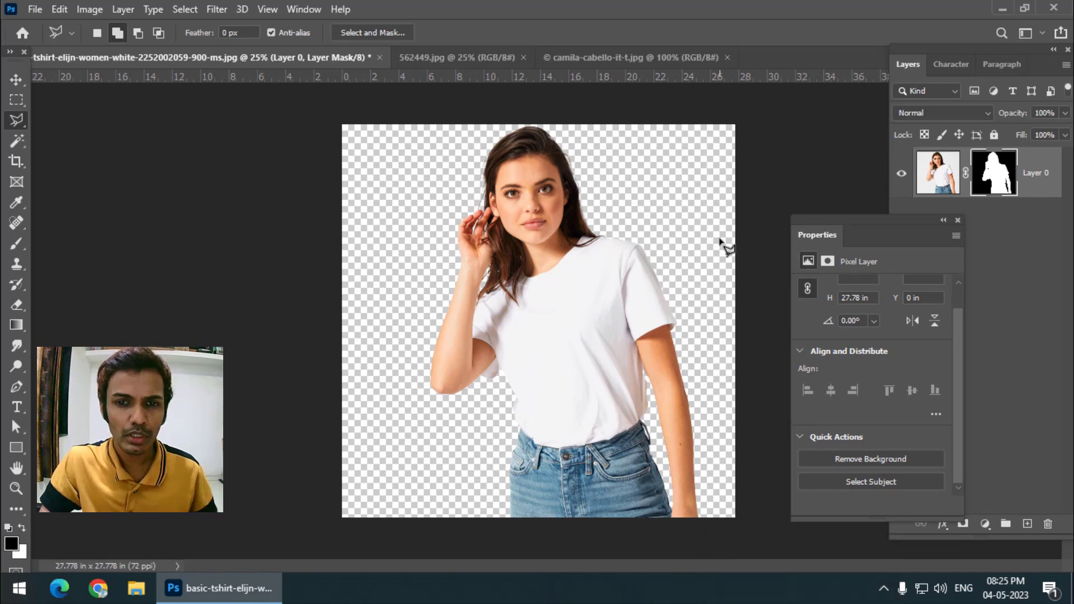
{"action": "left_click", "coordinate": [17, 80]}
{"action": "left_click_drag", "start_coordinate": [478, 313], "coordinate": [543, 302]}
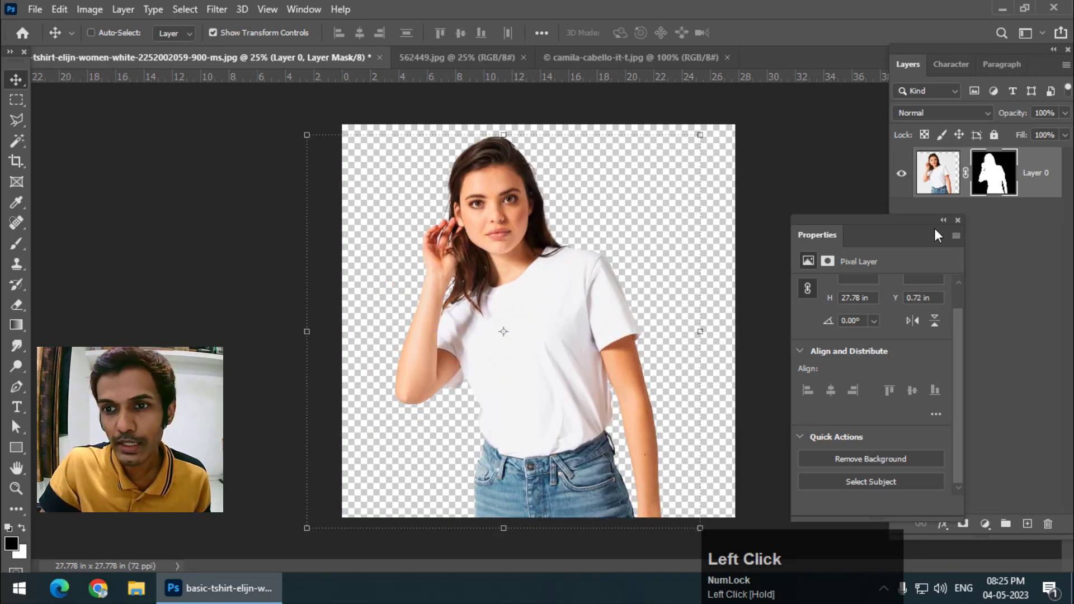
{"action": "left_click_drag", "start_coordinate": [914, 224], "coordinate": [848, 241]}
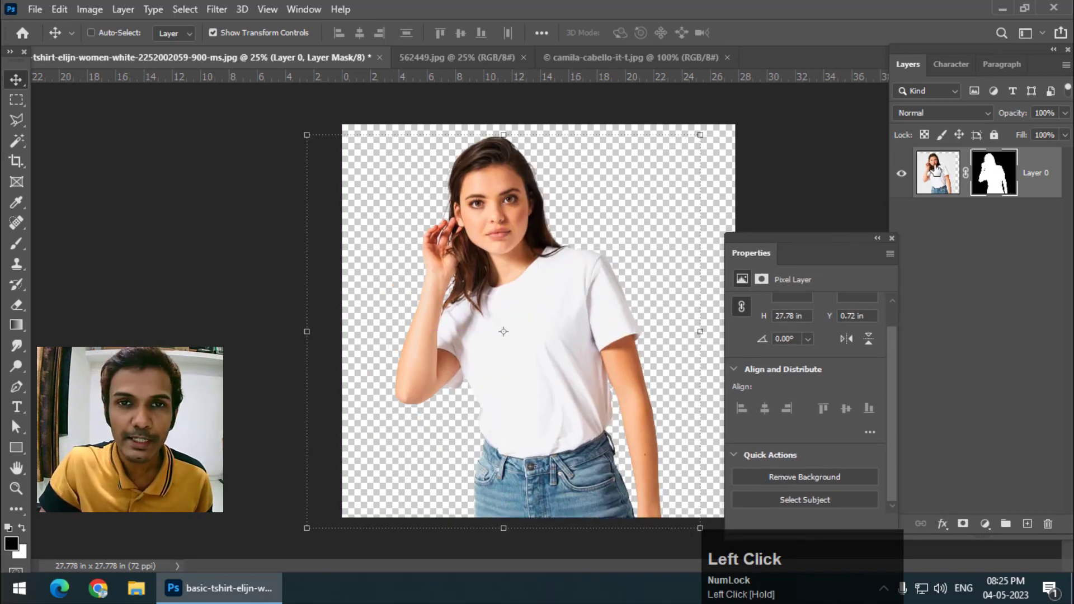
Disable and re-enable the layer mask on Layer 0, and shift the cut-out woman slightly back to the right
{"action": "left_click", "coordinate": [987, 182]}
{"action": "right_click", "coordinate": [991, 184]}
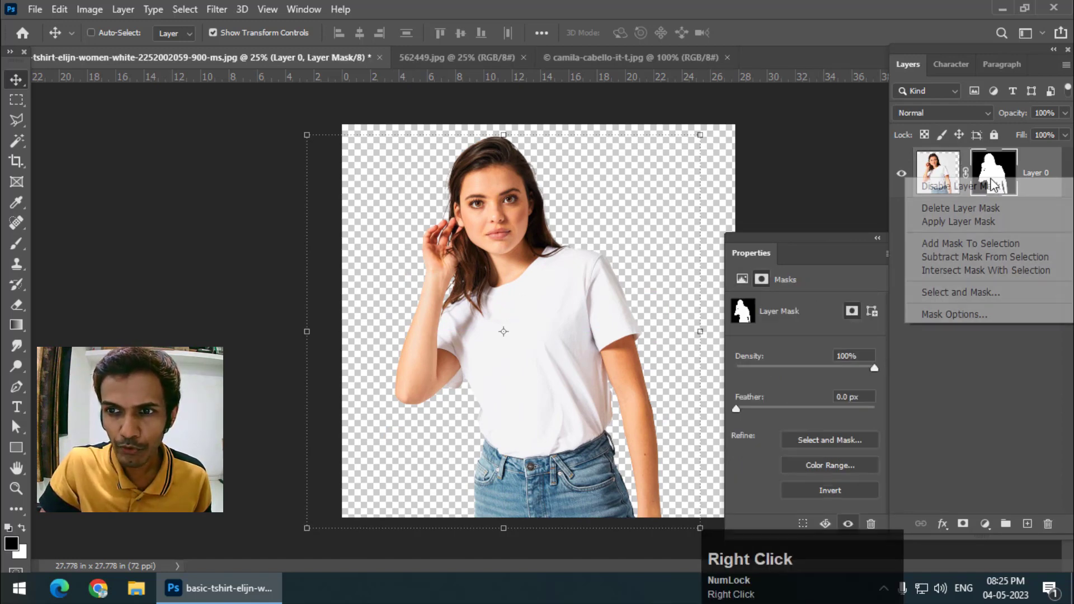
{"action": "left_click", "coordinate": [986, 190]}
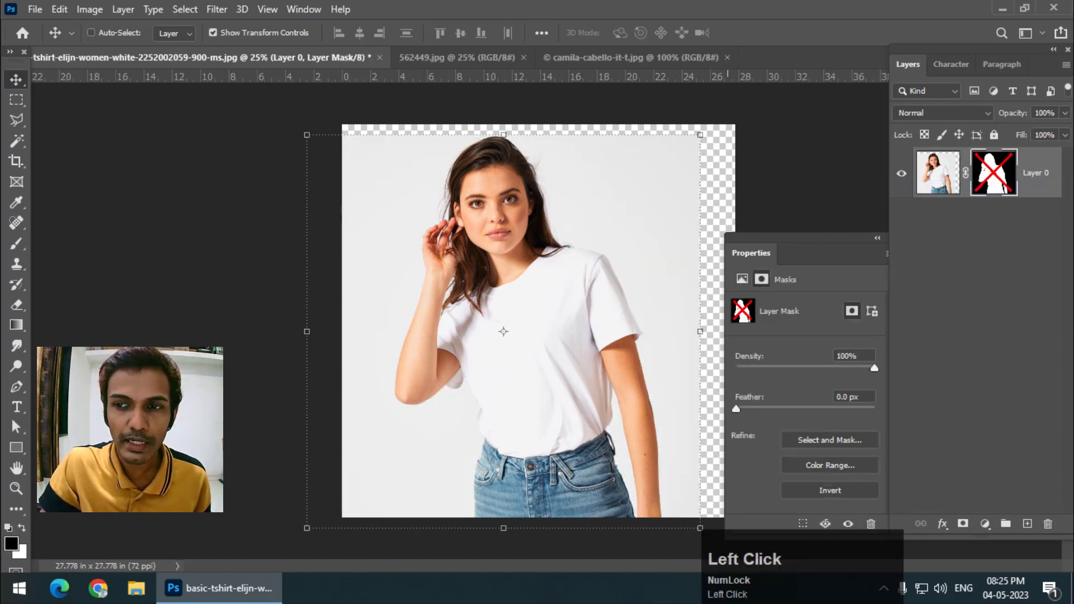
{"action": "right_click", "coordinate": [980, 186]}
{"action": "left_click", "coordinate": [977, 191]}
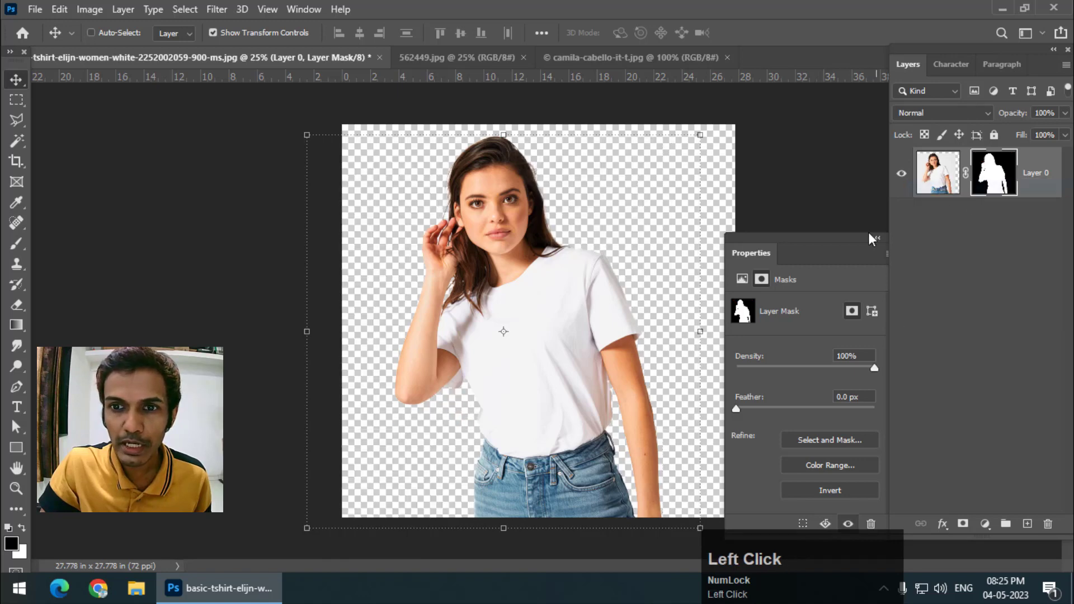
{"action": "left_click_drag", "start_coordinate": [473, 259], "coordinate": [500, 263]}
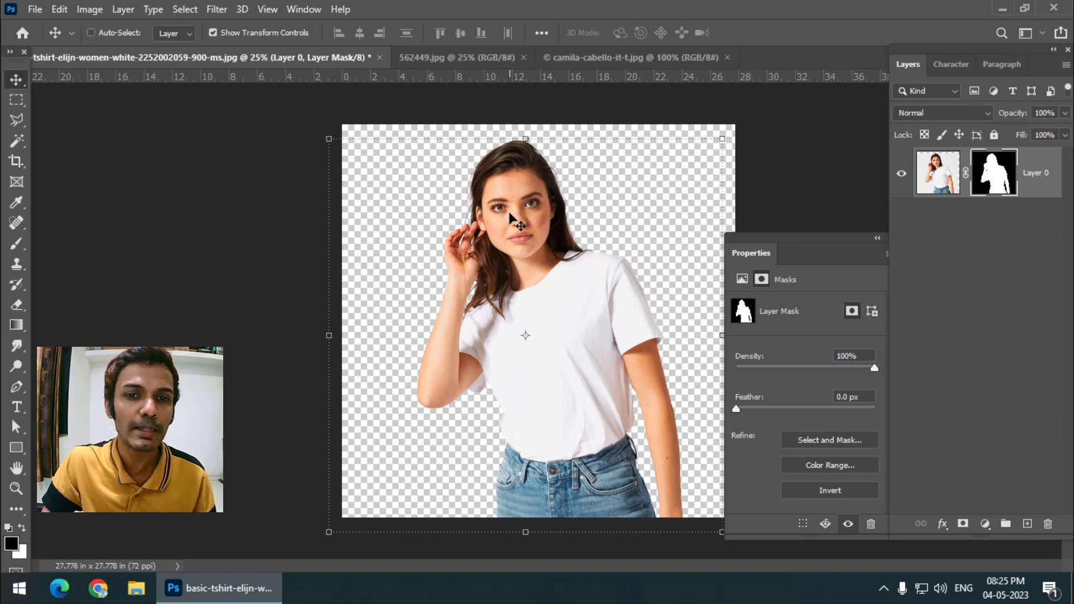
In 562449.jpg, unlock the Background layer and remove the pink background with the Remove Background quick action
{"action": "left_click", "coordinate": [438, 56]}
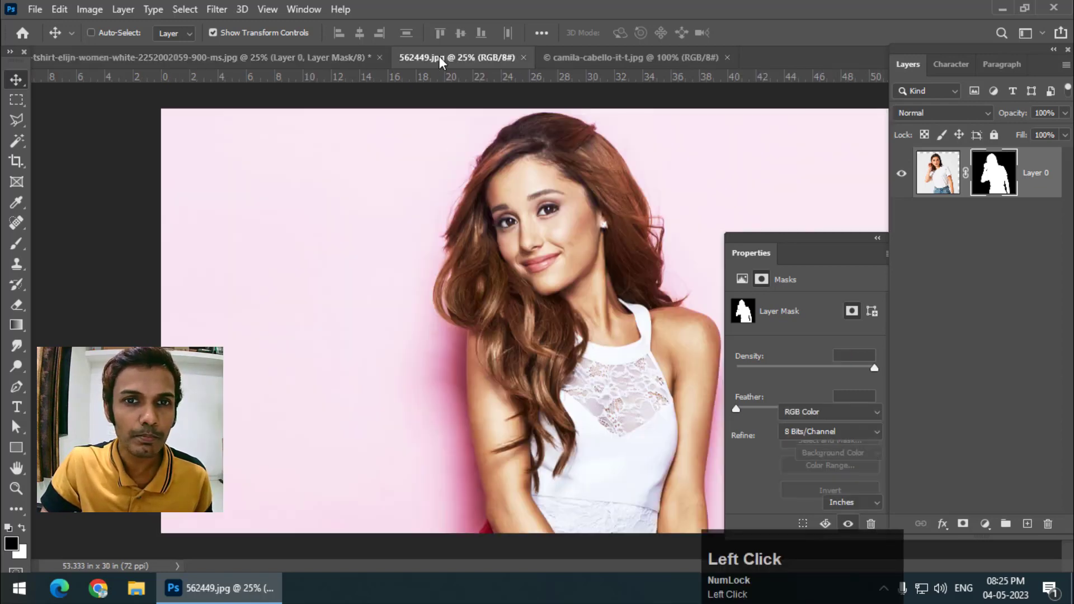
{"action": "left_click_drag", "start_coordinate": [777, 249], "coordinate": [916, 250]}
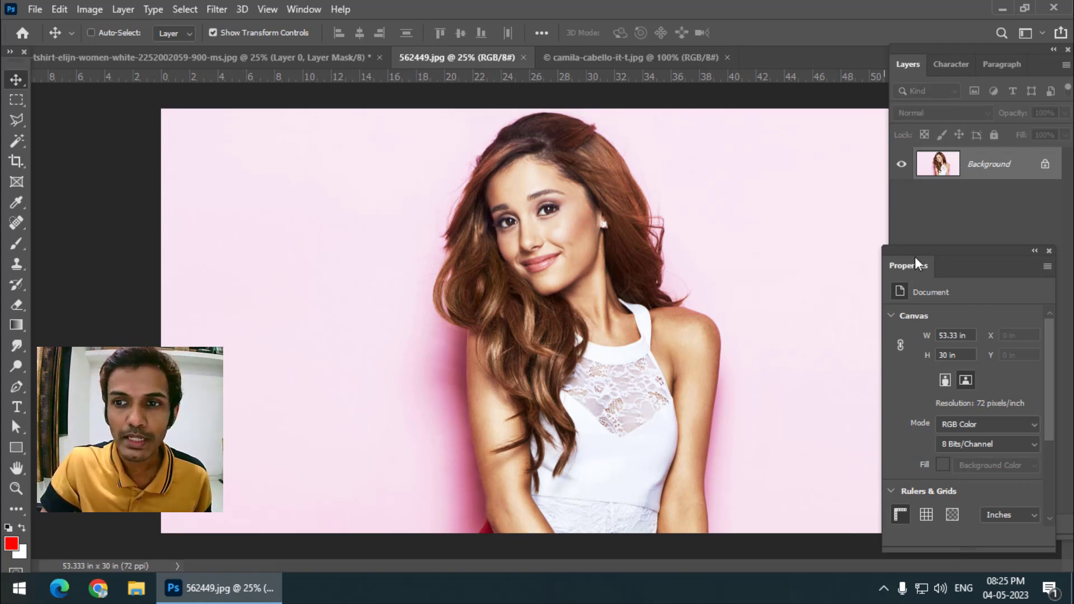
{"action": "left_click_drag", "start_coordinate": [913, 256], "coordinate": [789, 218]}
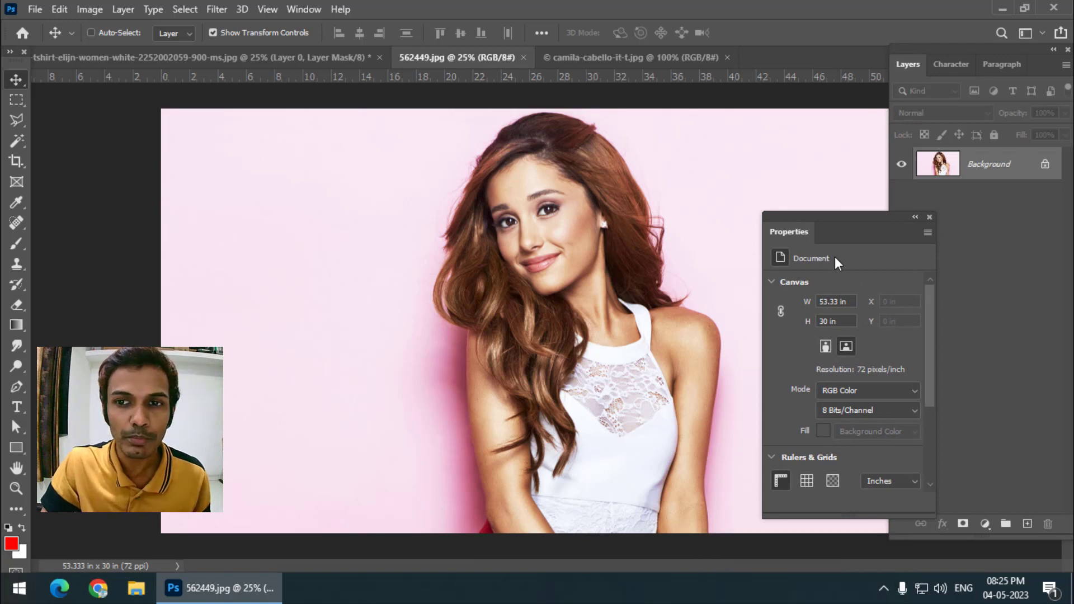
{"action": "left_click_drag", "start_coordinate": [844, 217], "coordinate": [832, 215]}
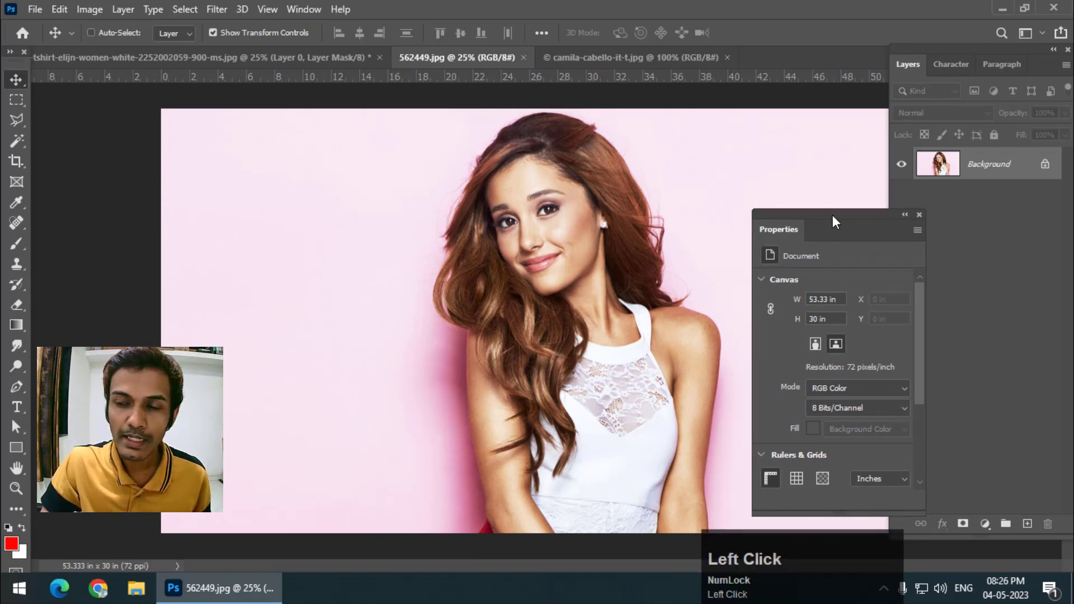
{"action": "left_click", "coordinate": [1044, 166]}
{"action": "scroll", "coordinate": [862, 381], "scroll_direction": "down", "scroll_amount": 1}
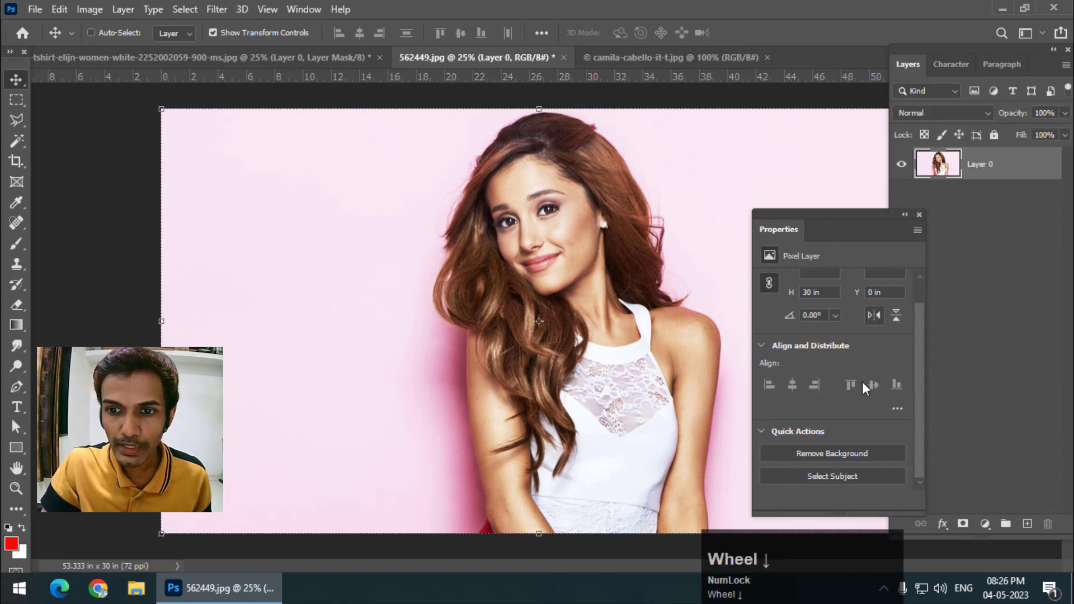
{"action": "left_click", "coordinate": [856, 457]}
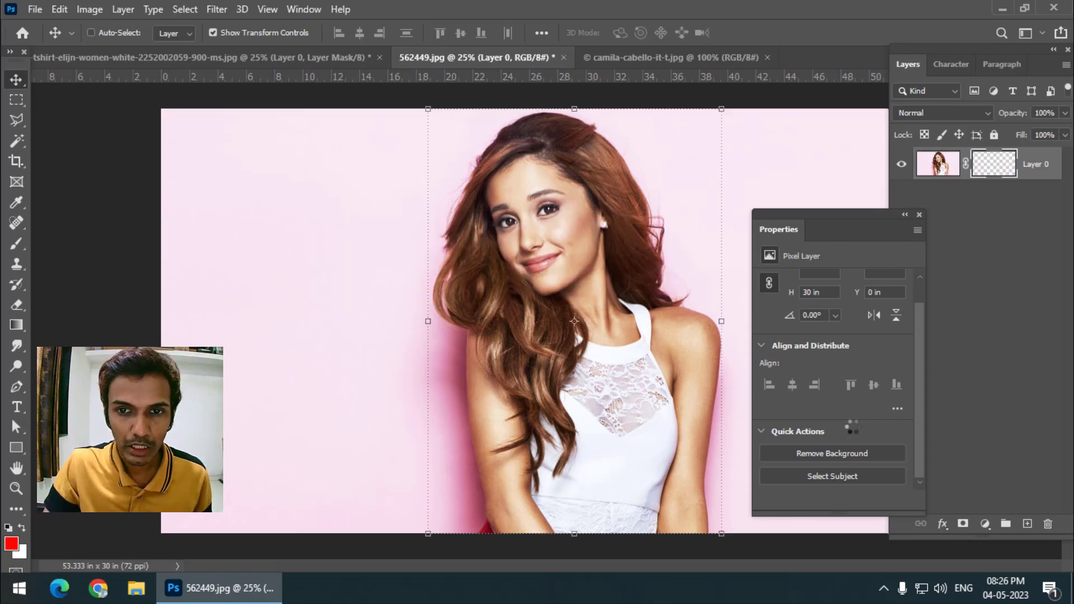
Inspect the cut-out's edges up close, and move it leftward on the canvas to a Y position of about 0.44 in
{"action": "left_click_drag", "start_coordinate": [780, 216], "coordinate": [874, 227]}
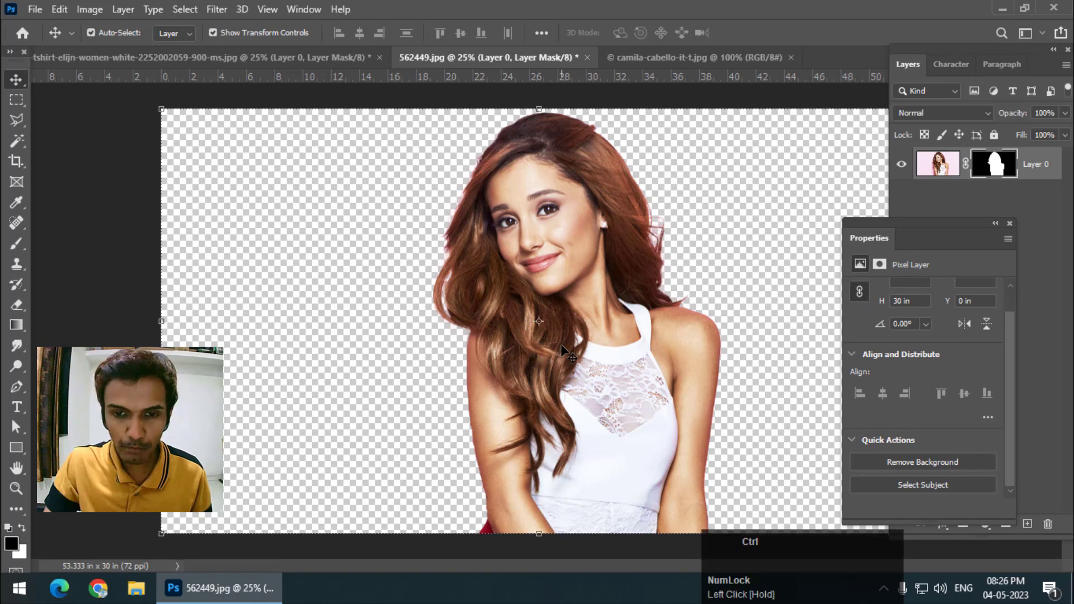
{"action": "key", "text": "ctrl+plus"}
{"action": "left_click_drag", "start_coordinate": [524, 350], "coordinate": [377, 346]}
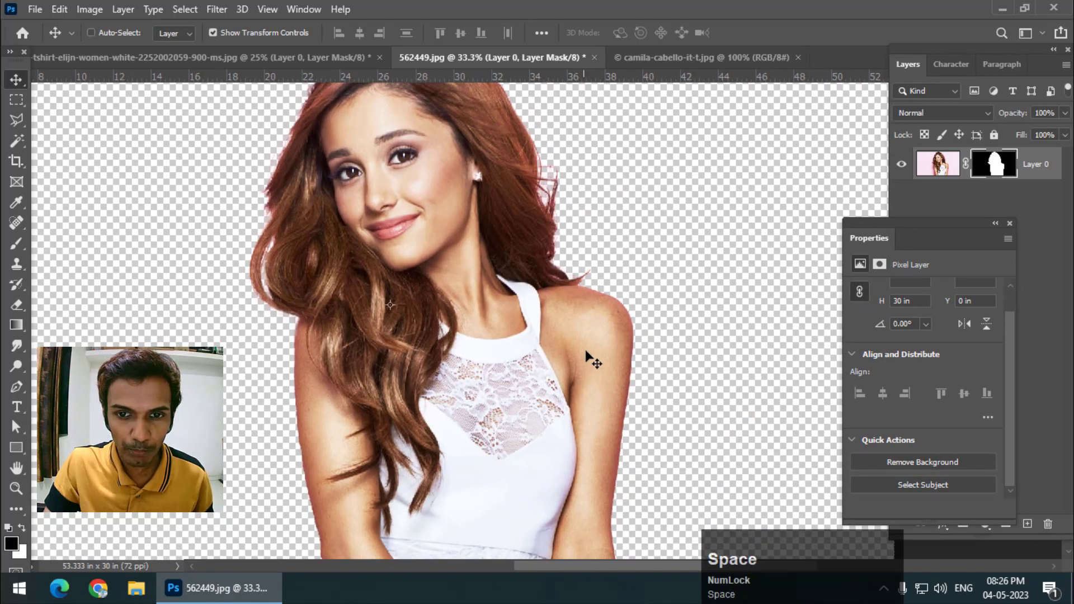
{"action": "scroll", "coordinate": [633, 370], "scroll_direction": "down", "scroll_amount": 3}
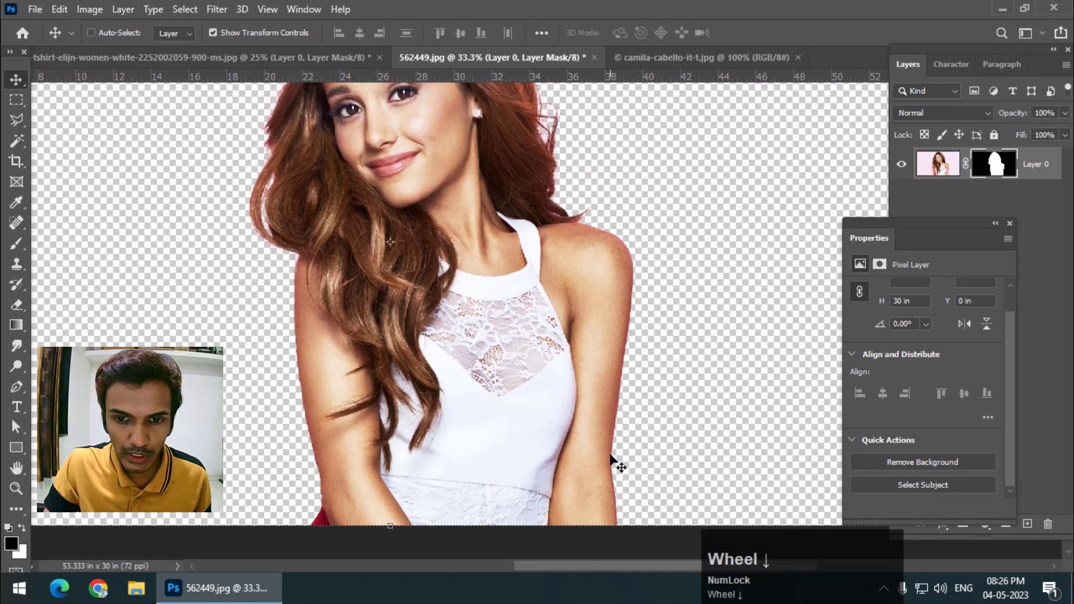
{"action": "scroll", "coordinate": [635, 403], "scroll_direction": "up", "scroll_amount": 3}
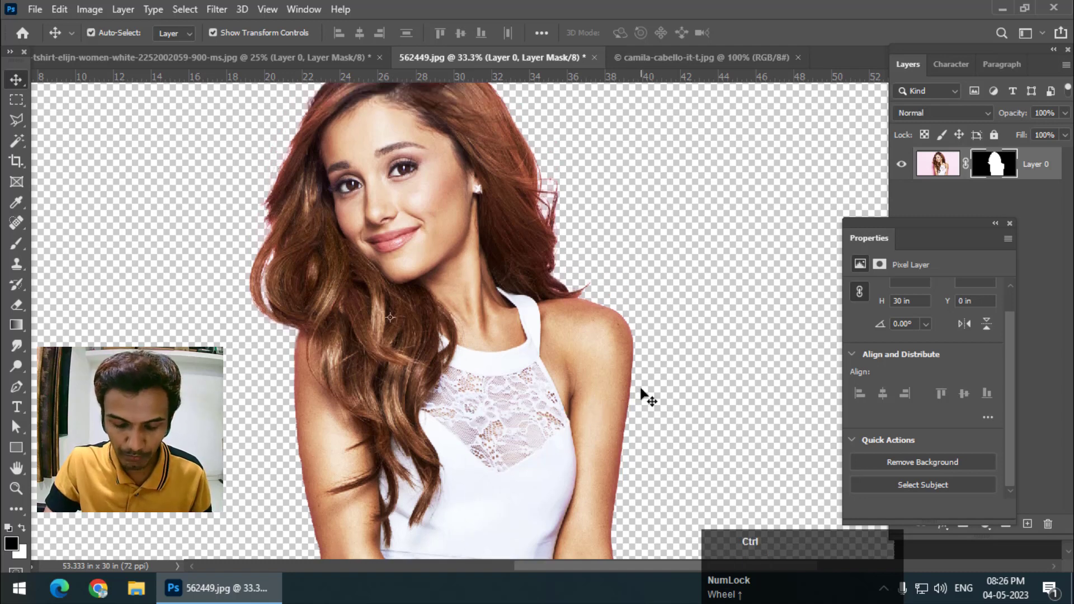
{"action": "key", "text": "ctrl+minus"}
{"action": "left_click_drag", "start_coordinate": [593, 241], "coordinate": [510, 222]}
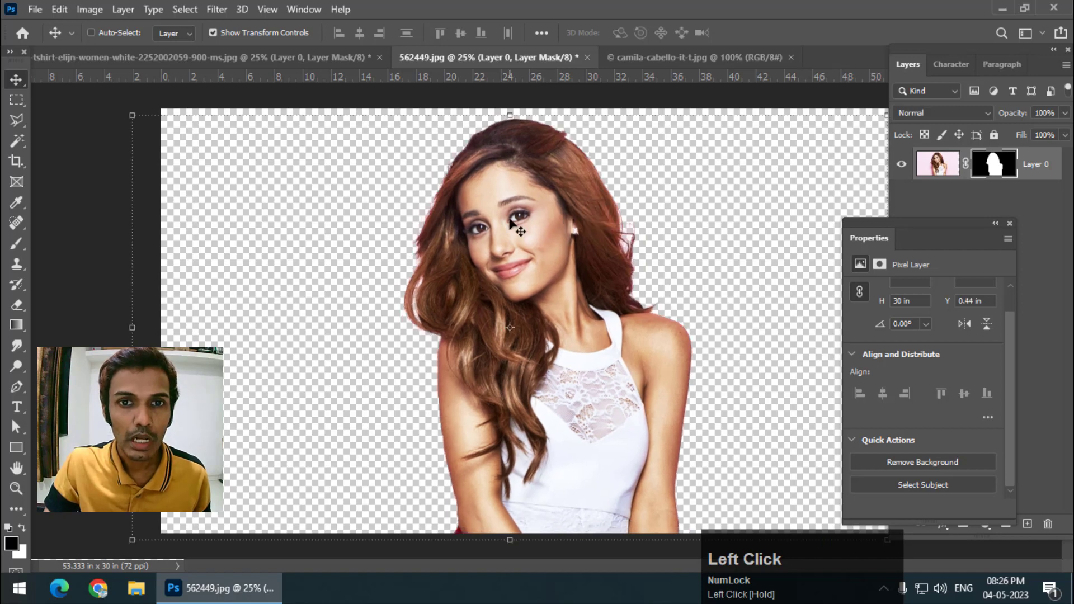
In camila-cabello-it-t.jpg, unlock the Background layer and remove the blurred street background with the Remove Background quick action
{"action": "left_click", "coordinate": [631, 56]}
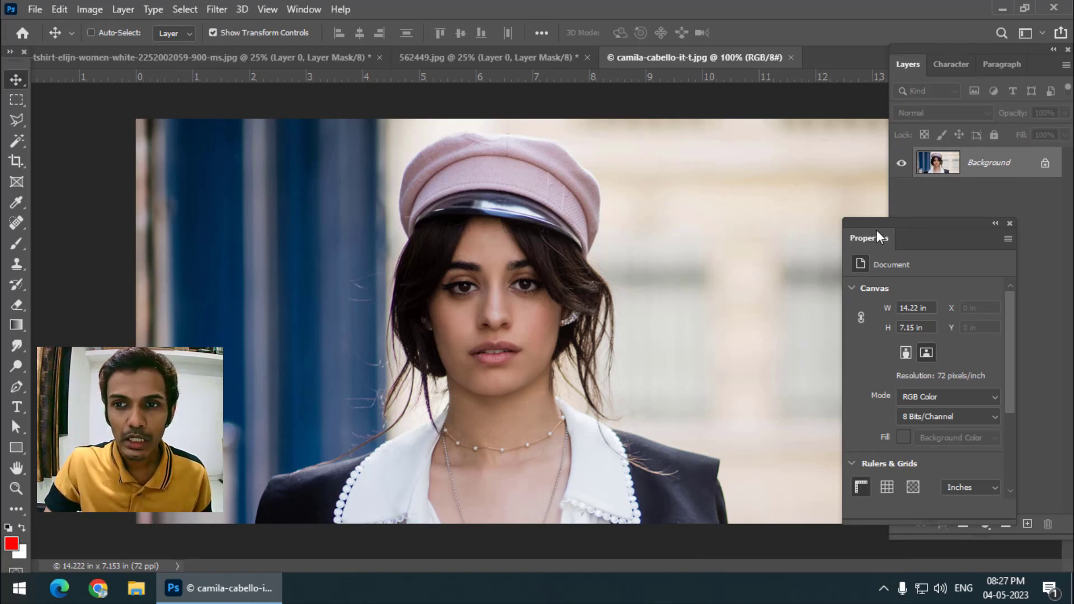
{"action": "left_click_drag", "start_coordinate": [874, 226], "coordinate": [839, 241]}
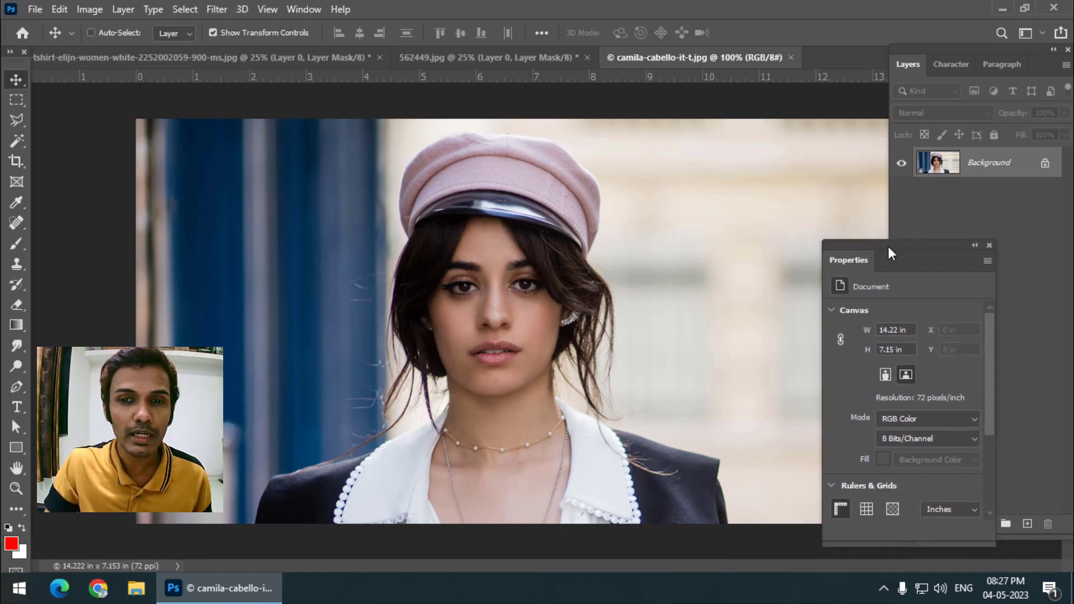
{"action": "left_click_drag", "start_coordinate": [876, 253], "coordinate": [837, 207]}
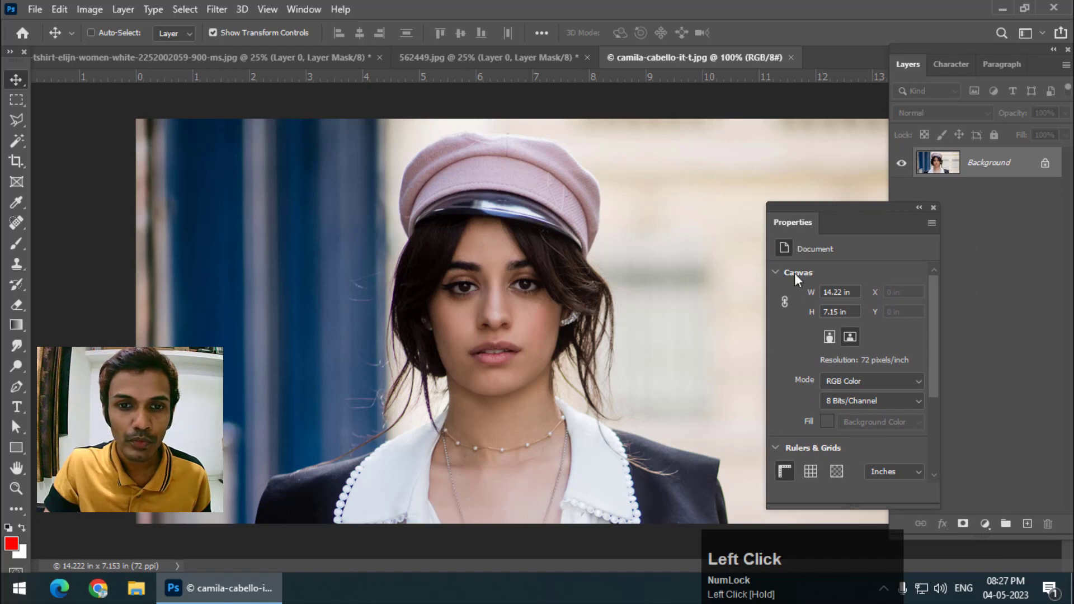
{"action": "left_click", "coordinate": [1046, 166]}
{"action": "scroll", "coordinate": [831, 347], "scroll_direction": "down", "scroll_amount": 3}
{"action": "left_click", "coordinate": [854, 220]}
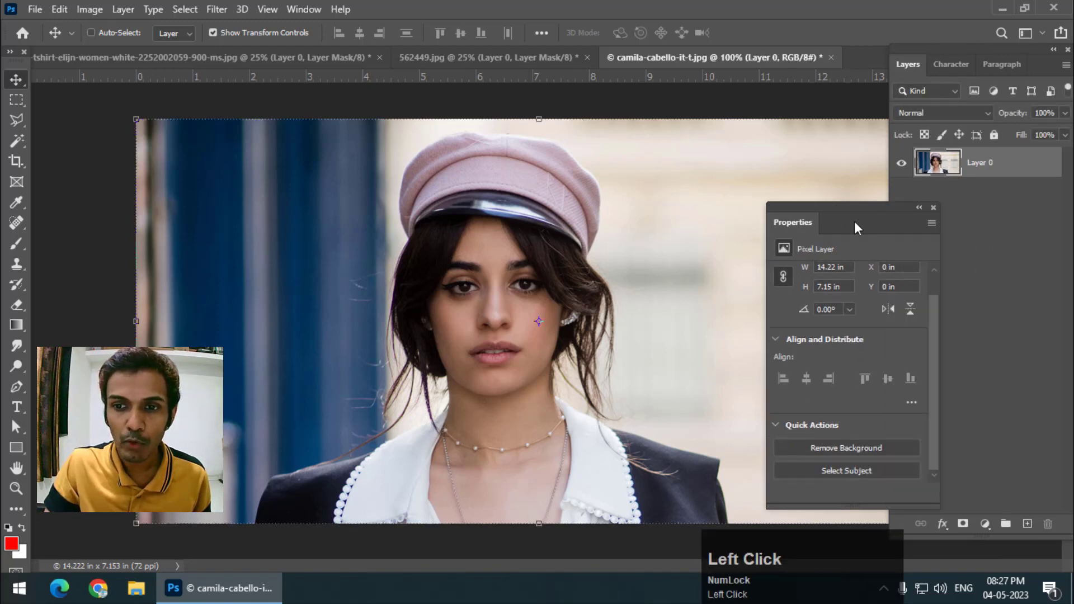
{"action": "scroll", "coordinate": [856, 408], "scroll_direction": "down", "scroll_amount": 1}
{"action": "left_click", "coordinate": [850, 447]}
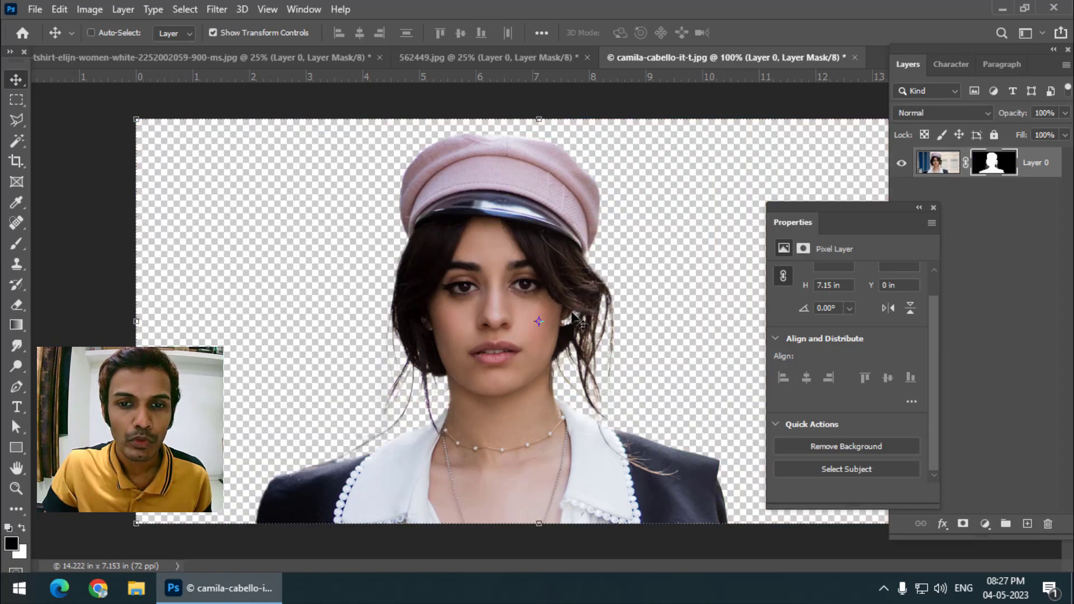
{"action": "left_click_drag", "start_coordinate": [794, 216], "coordinate": [846, 225]}
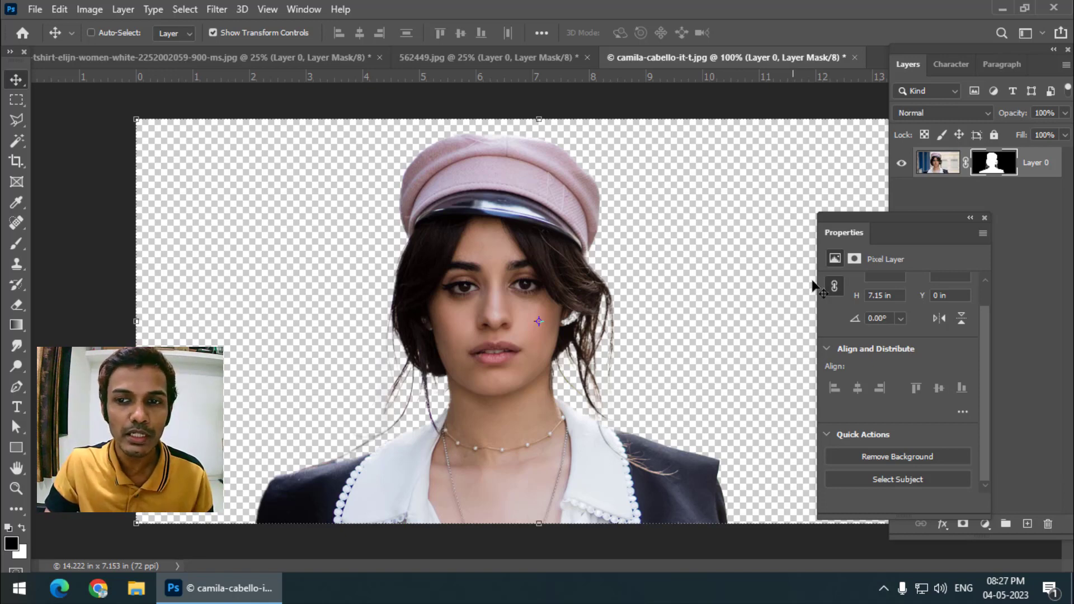
Activate the Quick Selection tool briefly, and switch back to the Magic Wand tool in the same tool group
{"action": "right_click", "coordinate": [12, 143]}
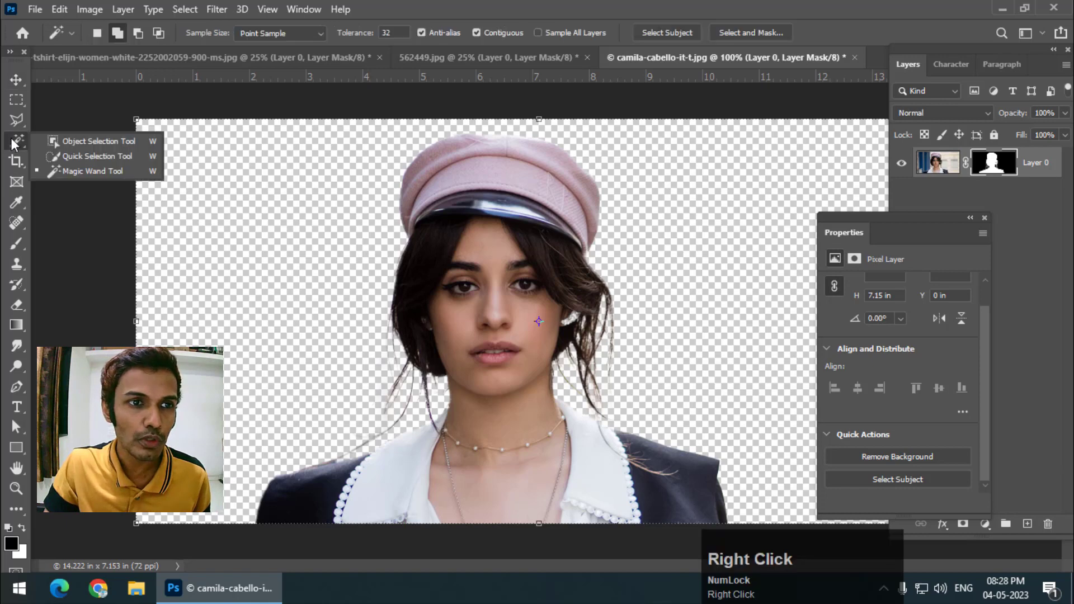
{"action": "left_click", "coordinate": [82, 158]}
{"action": "right_click", "coordinate": [15, 144]}
{"action": "left_click", "coordinate": [56, 171]}
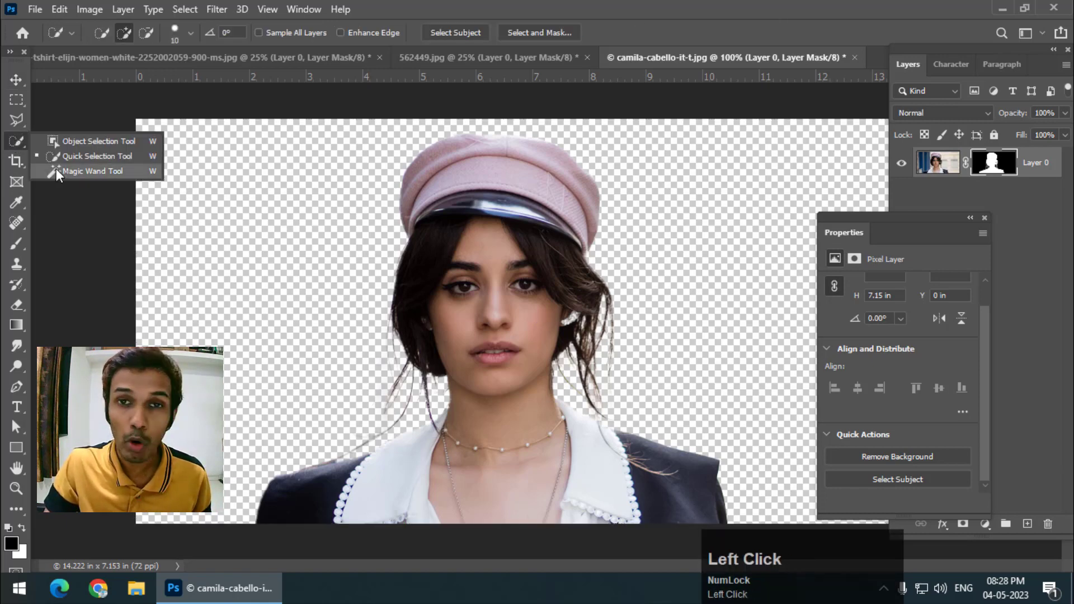
{"action": "left_click_drag", "start_coordinate": [851, 222], "coordinate": [877, 224]}
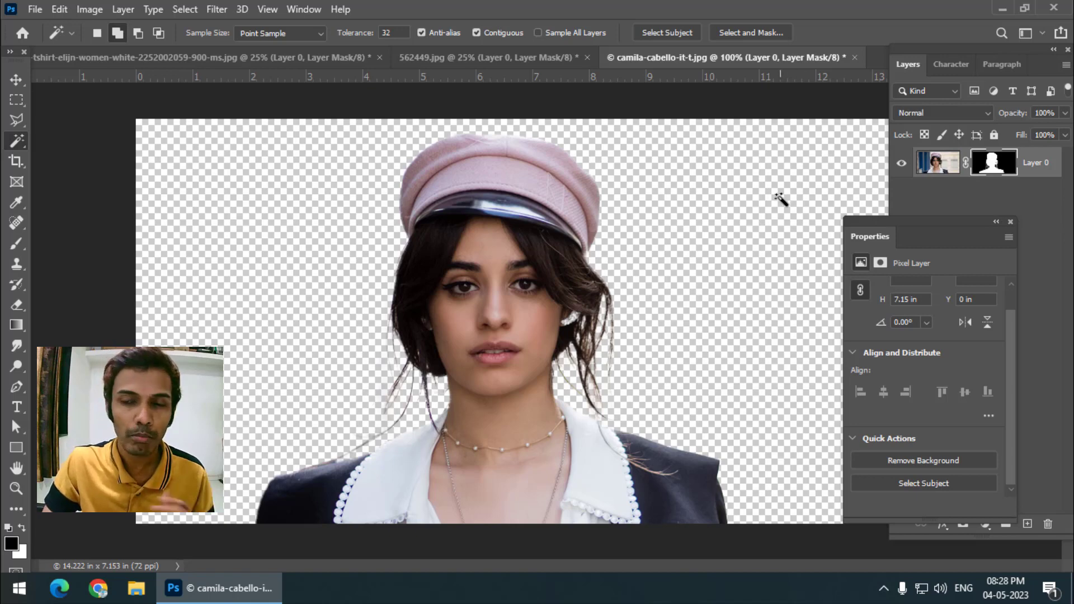
{"action": "left_click_drag", "start_coordinate": [894, 220], "coordinate": [879, 221]}
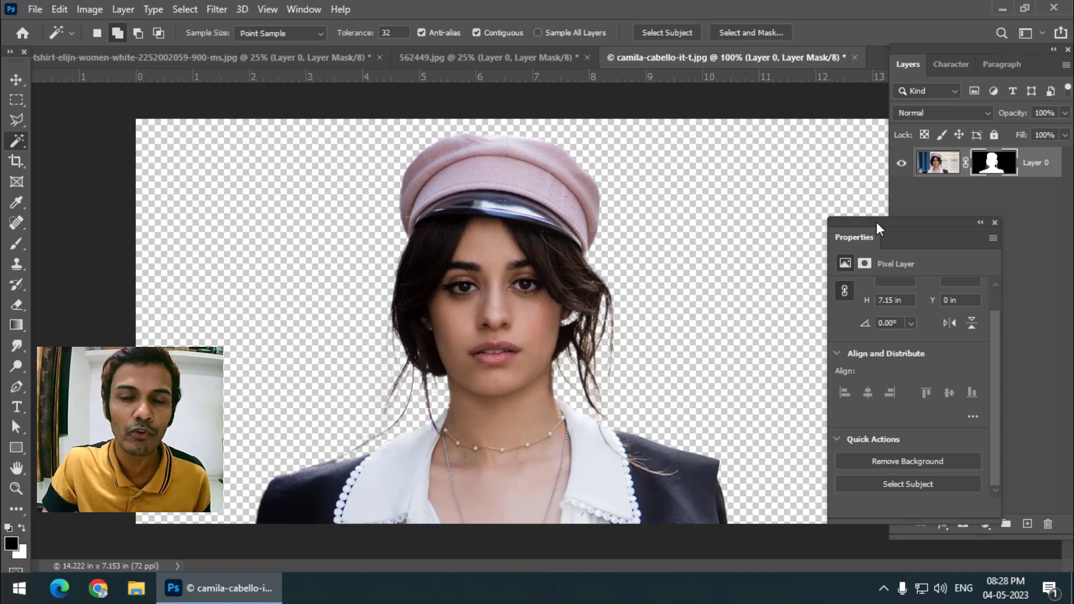
{"action": "left_click_drag", "start_coordinate": [868, 221], "coordinate": [841, 223]}
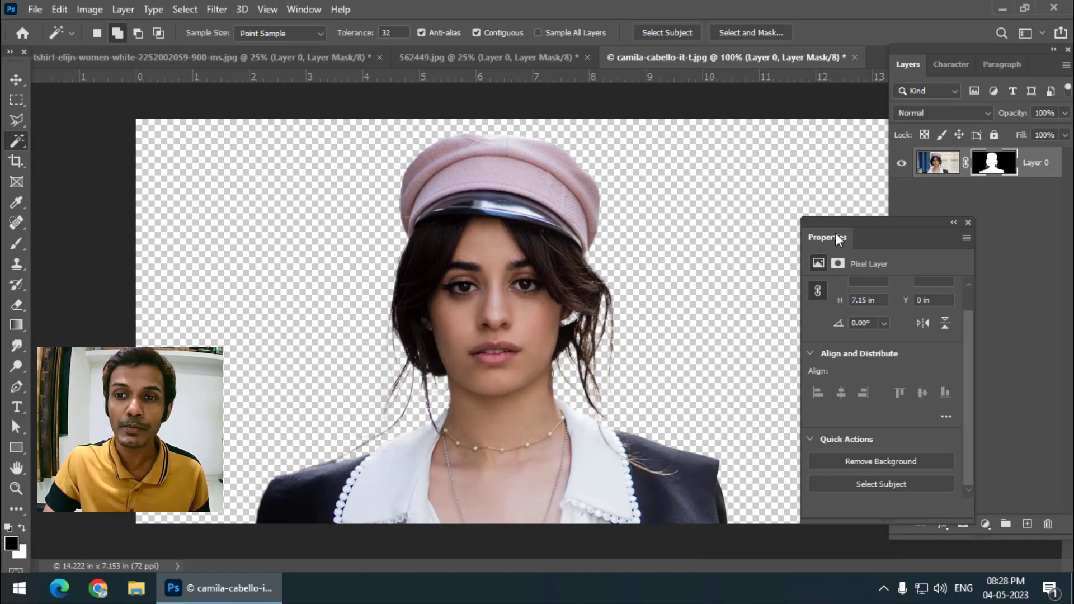
{"action": "left_click_drag", "start_coordinate": [847, 223], "coordinate": [834, 223]}
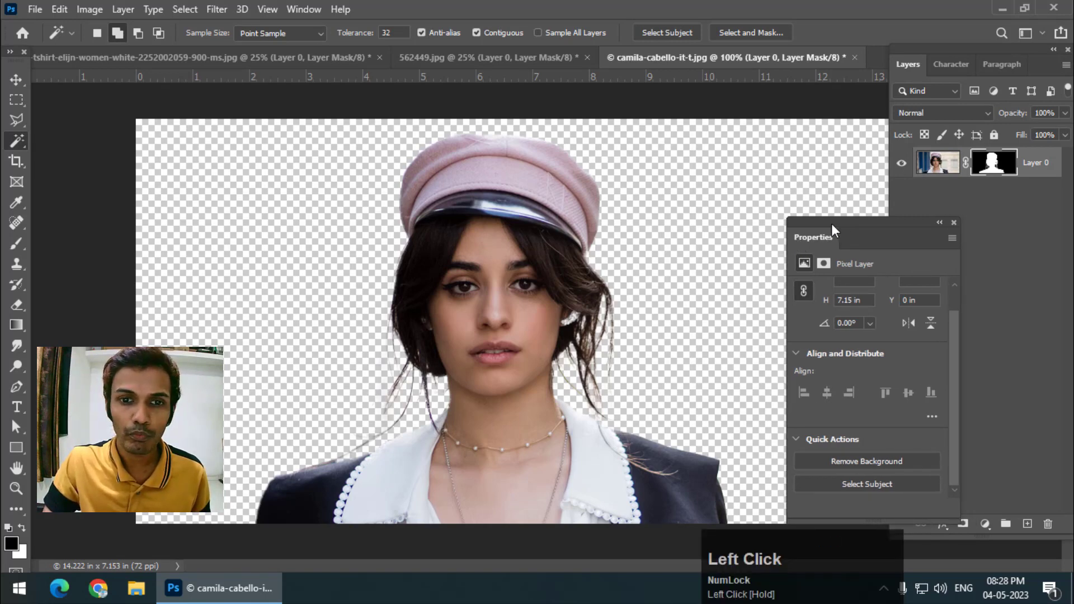